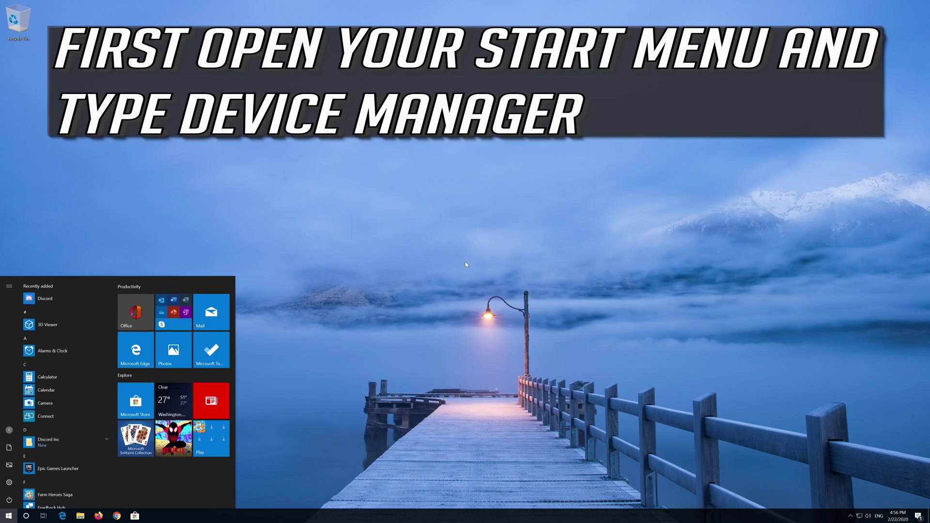
- Search the Start menu for 'device manager' so Device Manager (Control panel) is the best match
type("device mana")
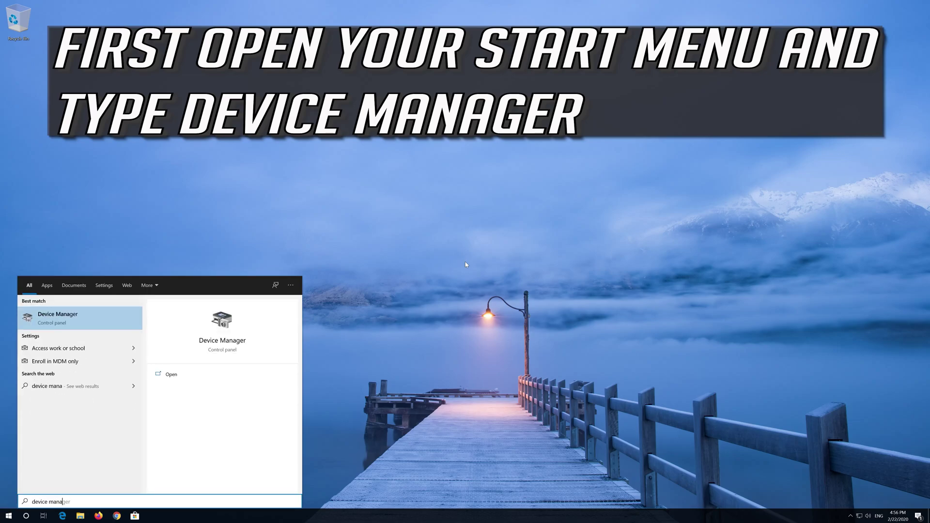
type("ger")
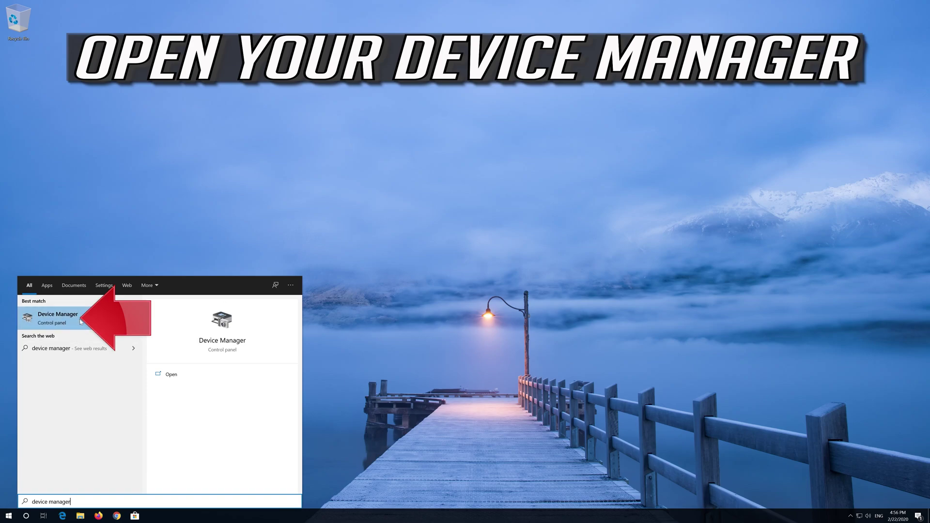
- Launch Device Manager, expand Display adapters and open the VirtualBox Graphics Adapter's Properties
left_click(86, 317)
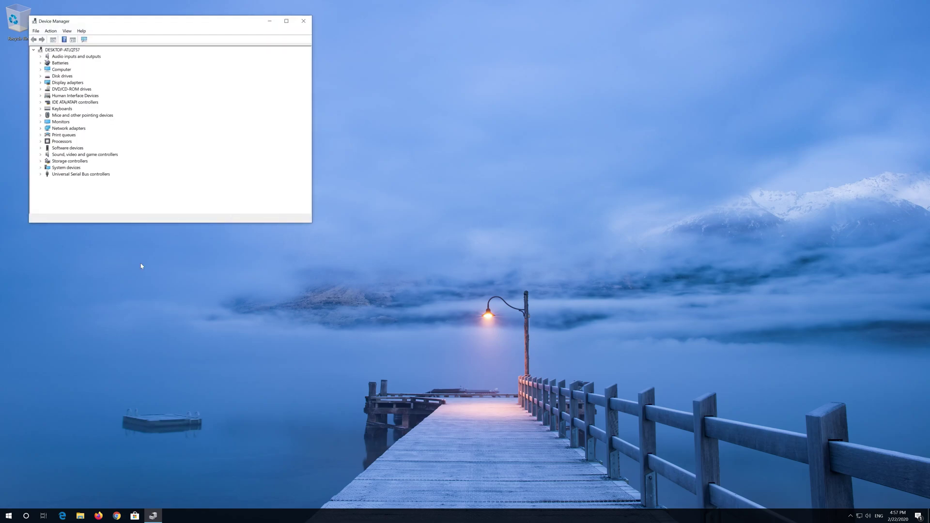
left_click_drag(172, 21, 449, 126)
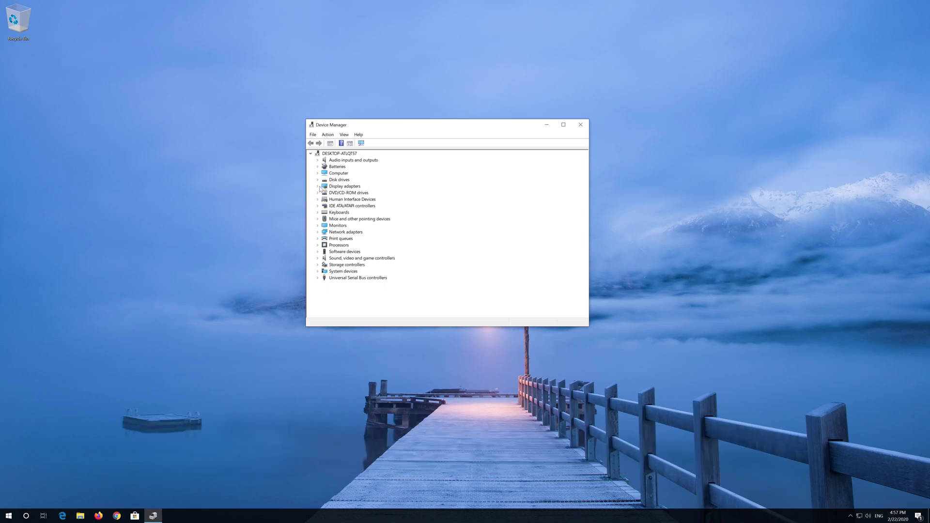
left_click(318, 187)
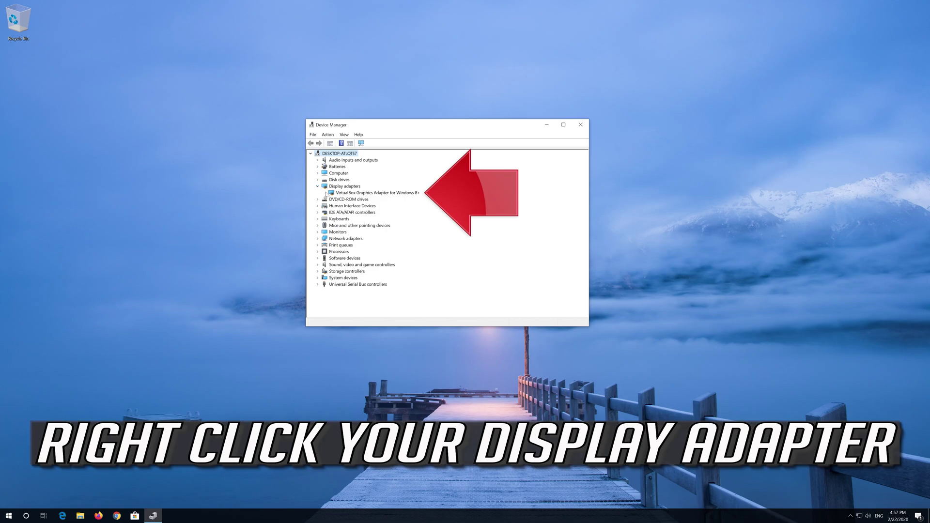
left_click(335, 193)
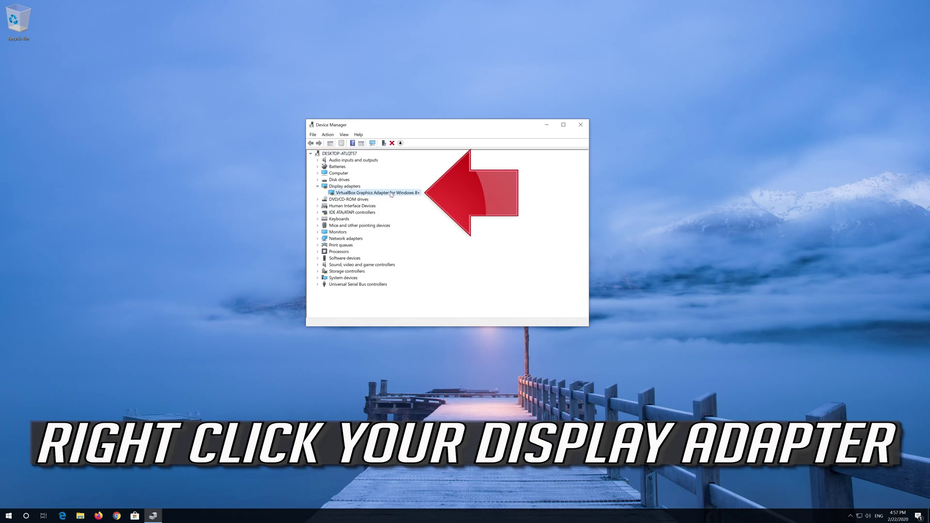
right_click(401, 194)
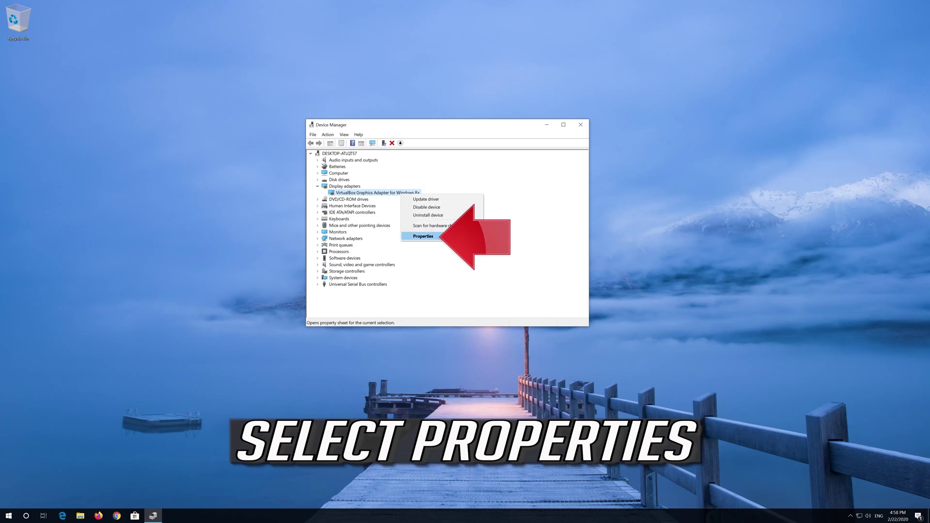
left_click(442, 236)
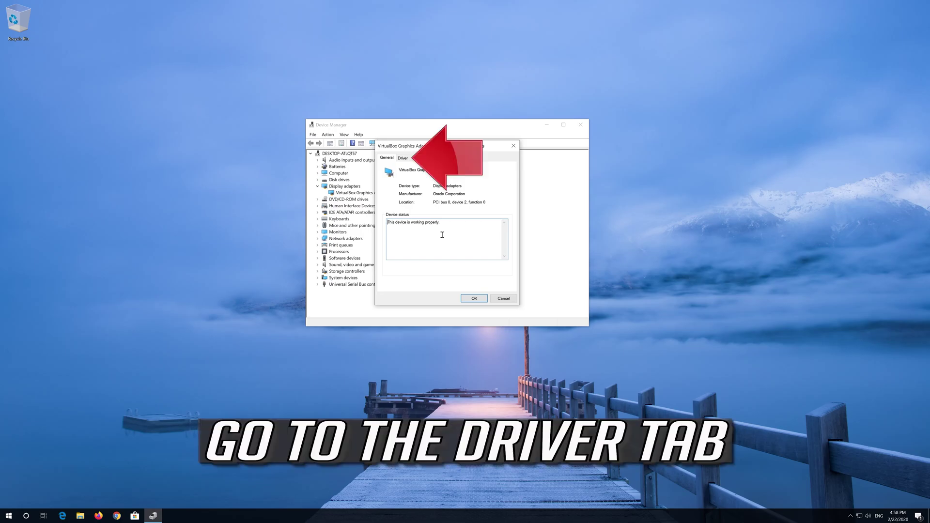
- Search automatically for an updated adapter driver, then continue to Windows Update since the best one is installed
left_click(401, 160)
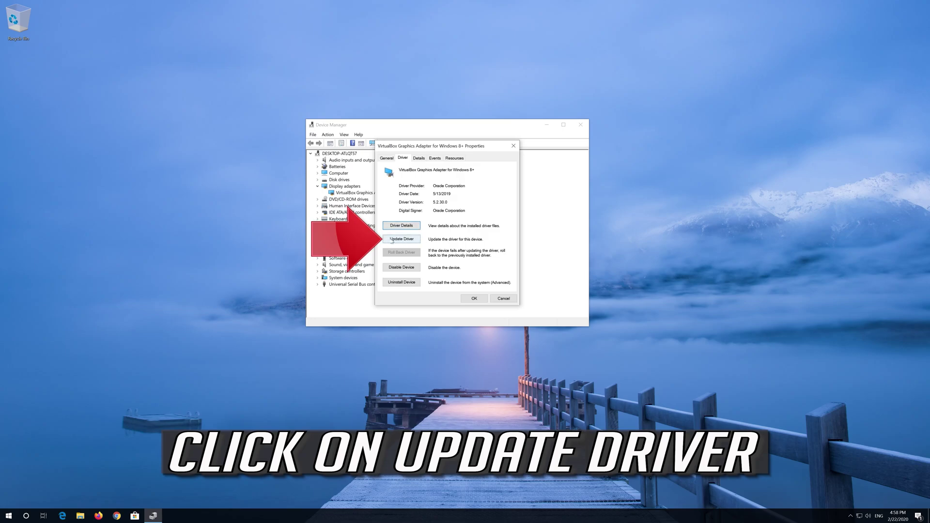
left_click(402, 238)
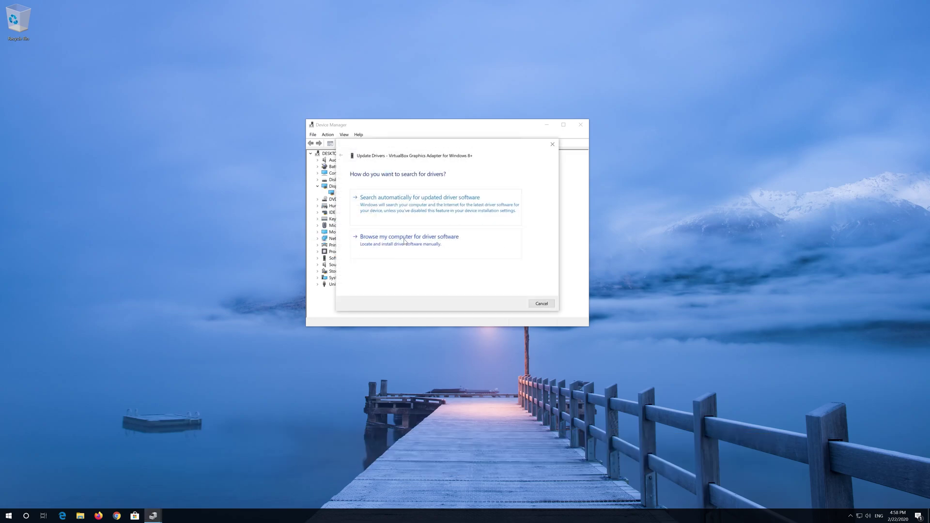
left_click(424, 212)
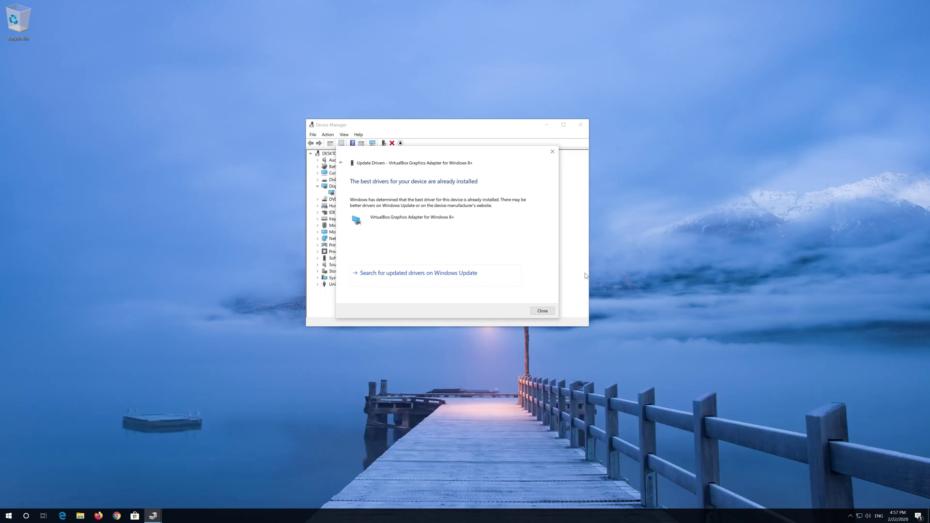
left_click(409, 275)
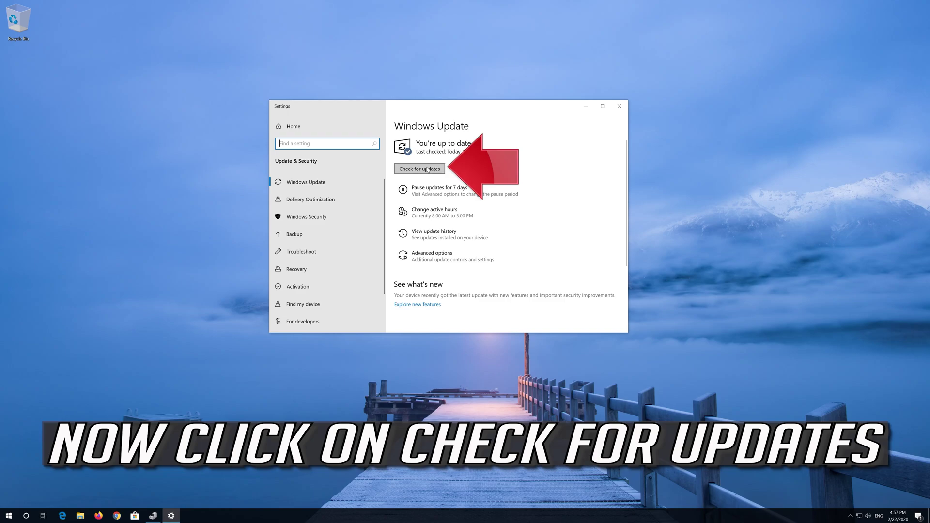
- Start a Check for updates on the Windows Update settings page
left_click(427, 169)
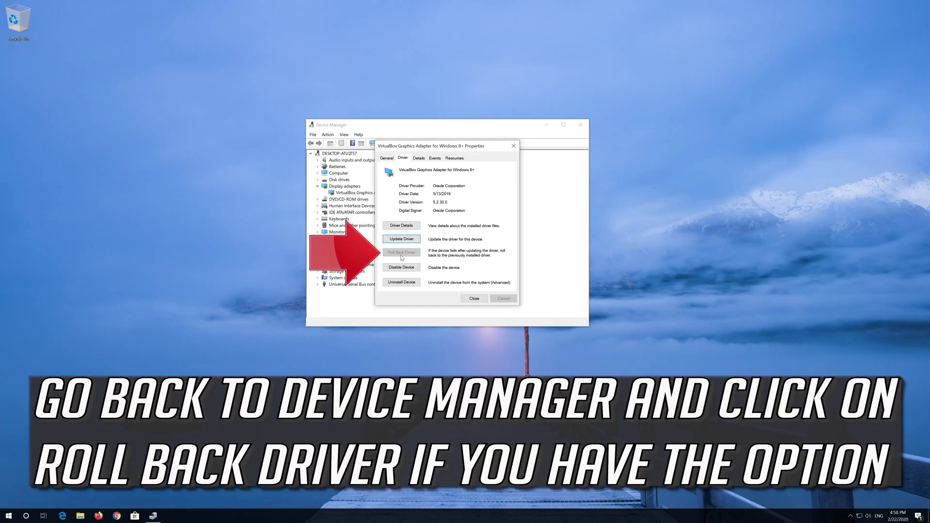
- Close the VirtualBox adapter Properties dialog and then the Device Manager window
left_click(474, 298)
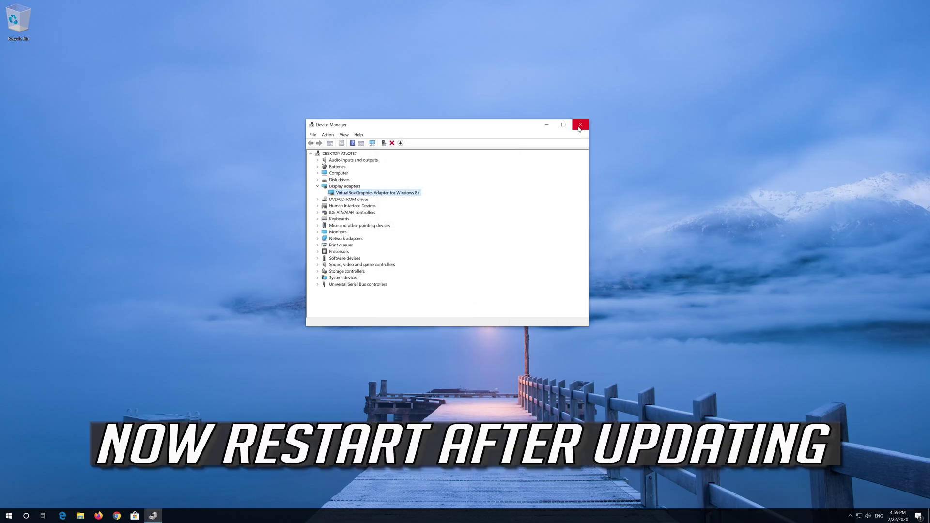
left_click(579, 126)
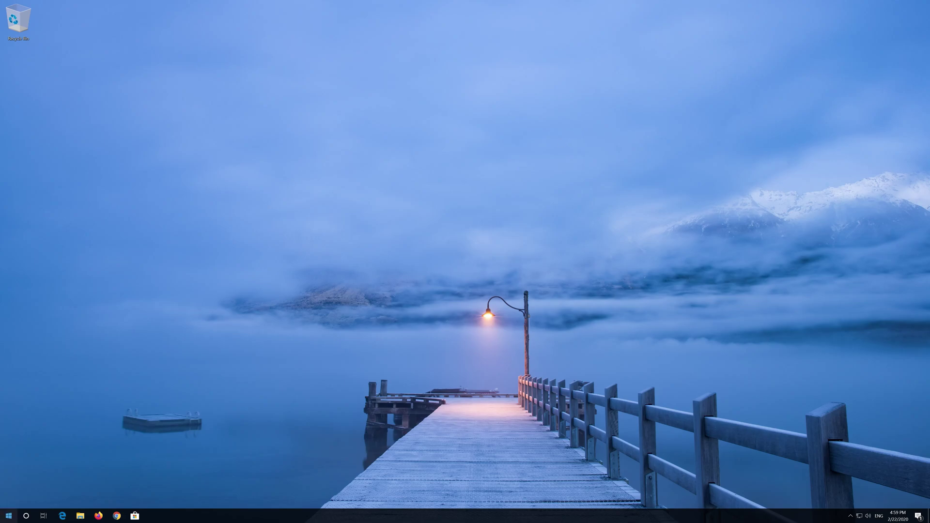
- Restart the computer through the Start menu's Power options
left_click(9, 515)
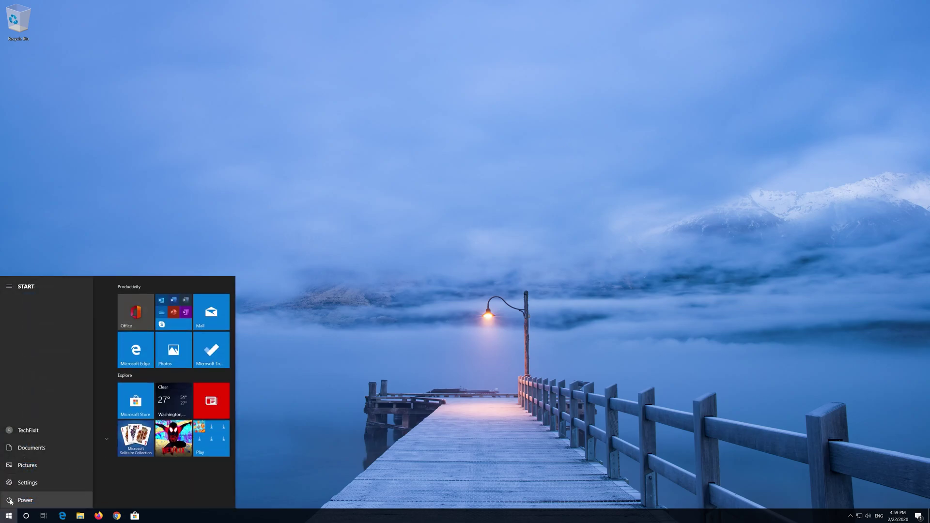
left_click(10, 501)
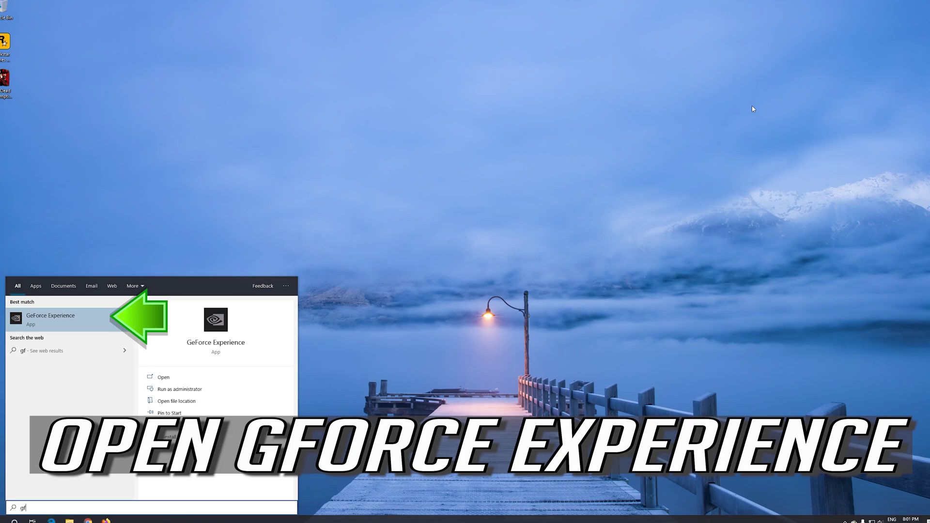
- Search Start for 'gforce experience' and launch the GeForce Experience app
type("orce experience")
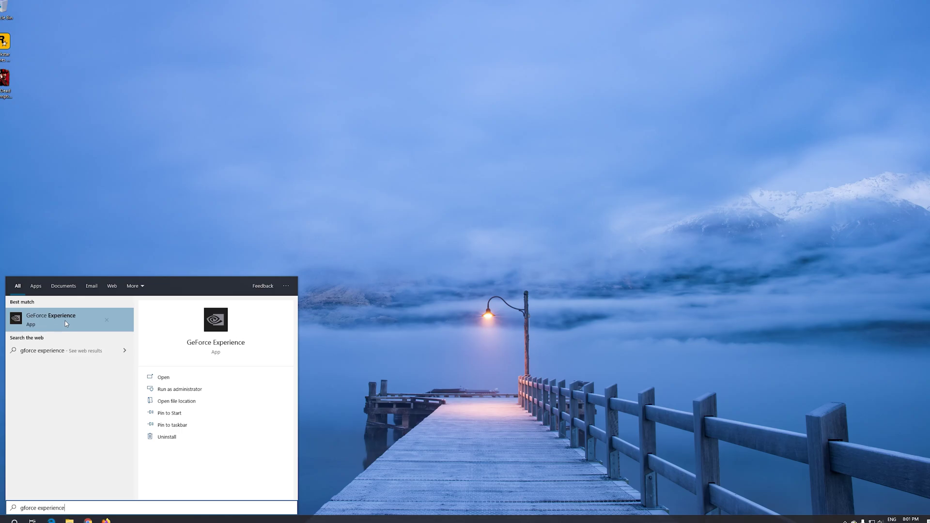
left_click(63, 324)
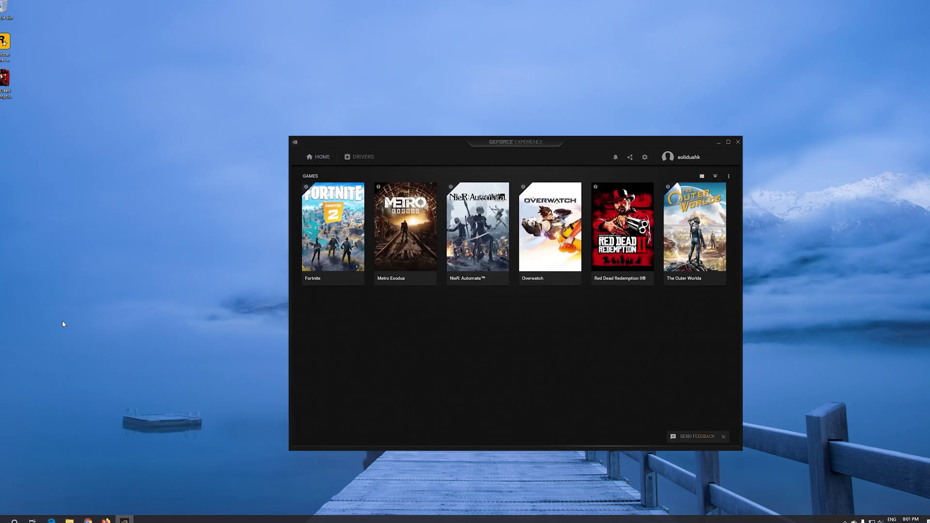
- Install Game Ready driver 441.12 as a custom installation from the Drivers tab
left_click(367, 162)
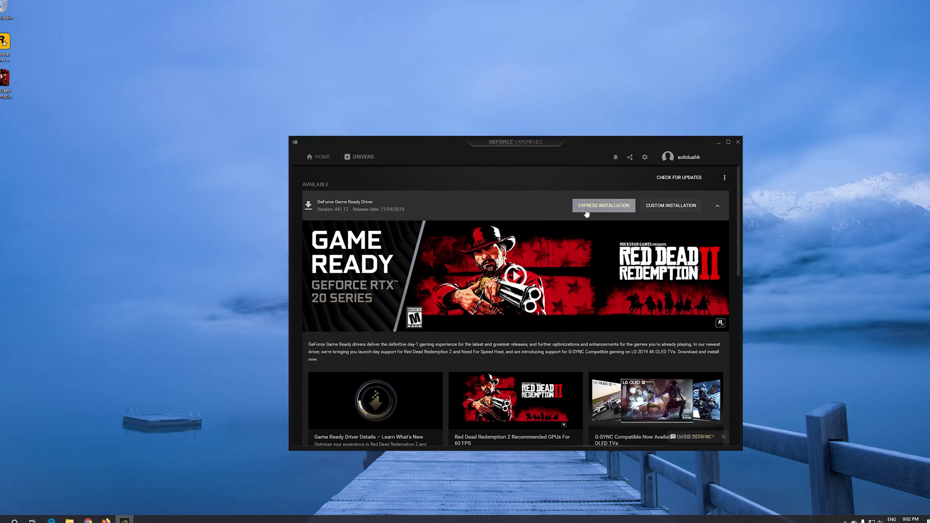
left_click(681, 206)
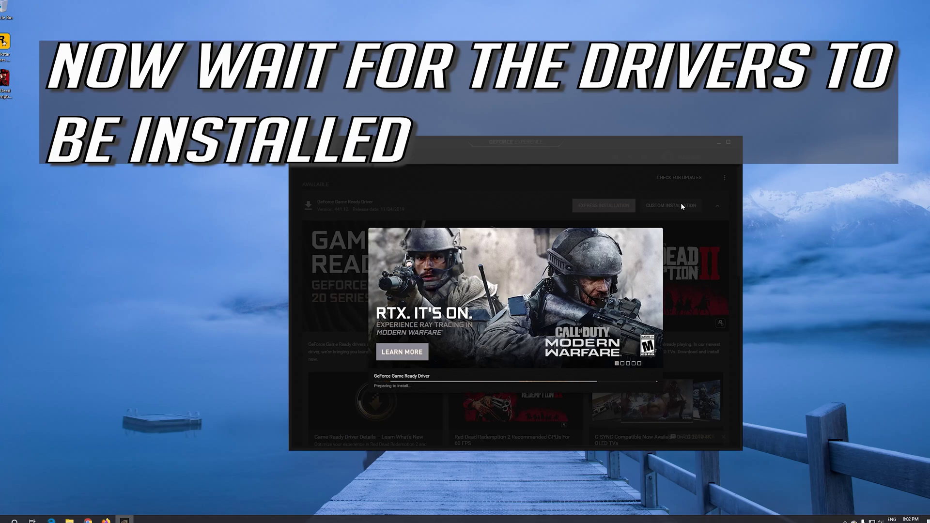
left_click(429, 306)
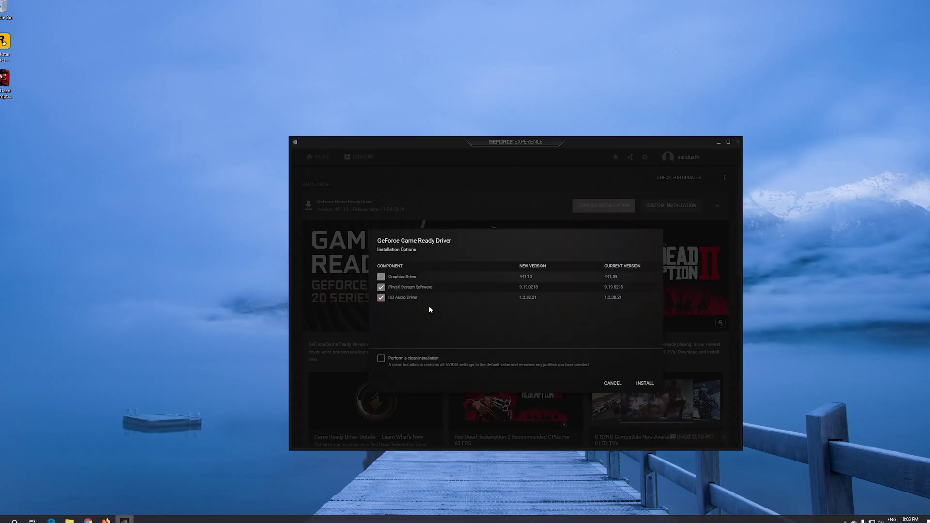
left_click(639, 384)
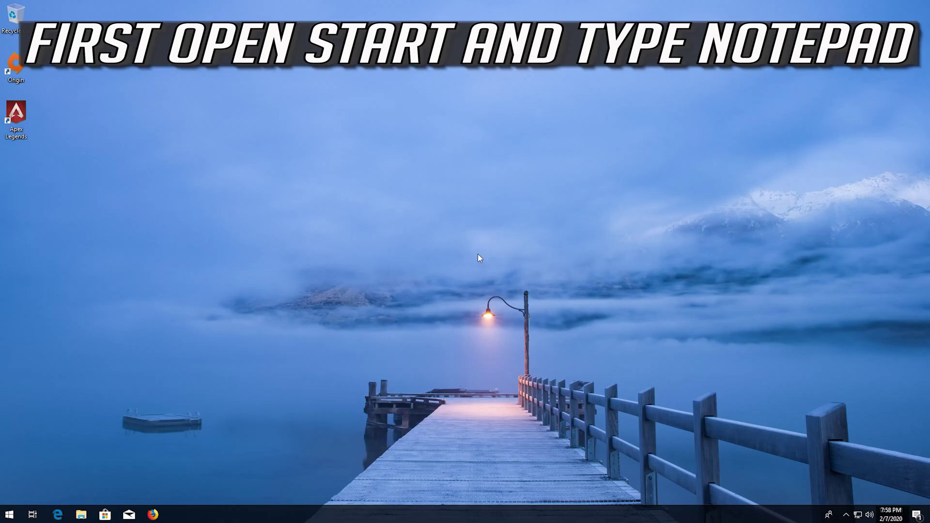
- Open a new Notepad document and paste the GraphicsDrivers TdrDelay hex(b):08,00,00,00,00,00,00,00 registry text
key("super")
type("not")
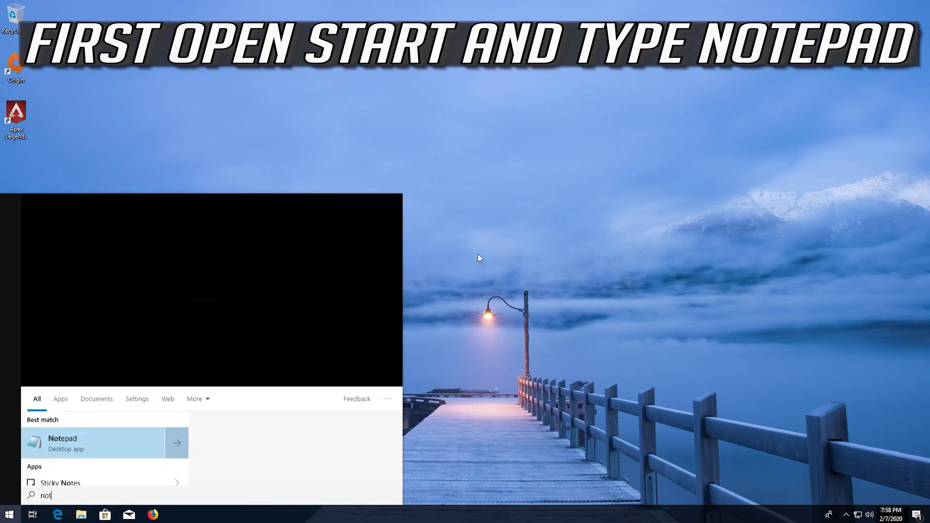
type("epad")
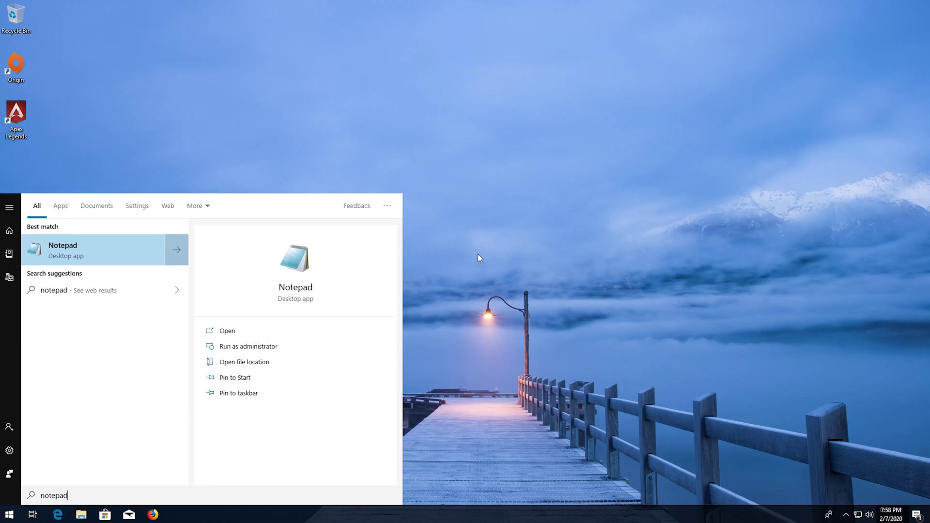
left_click(92, 252)
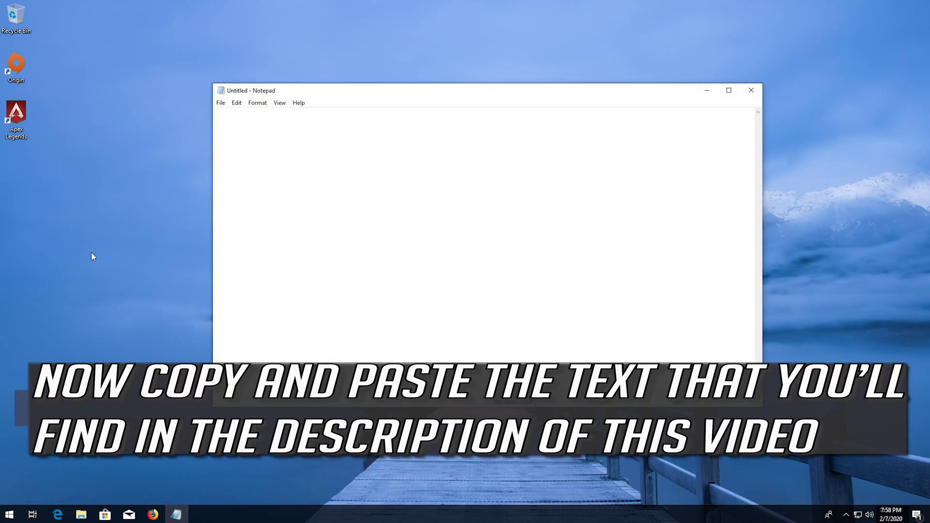
right_click(223, 168)
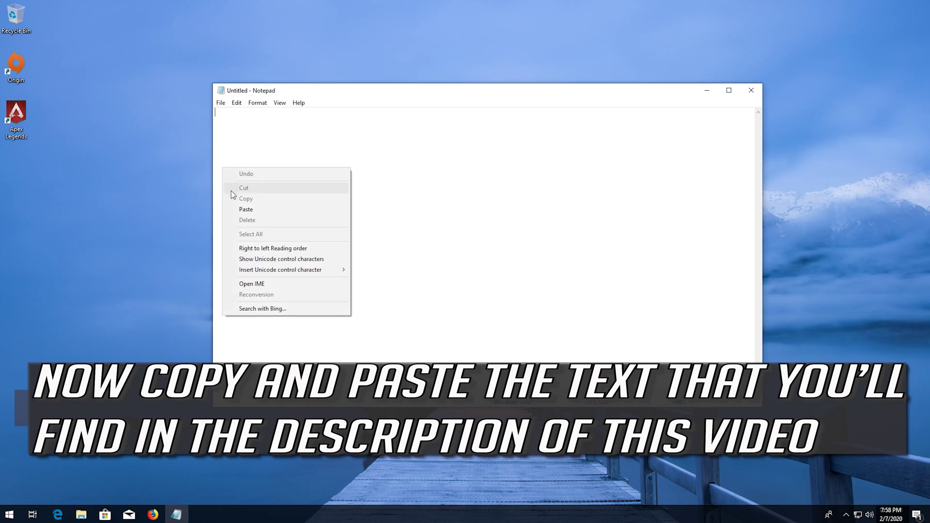
left_click(234, 208)
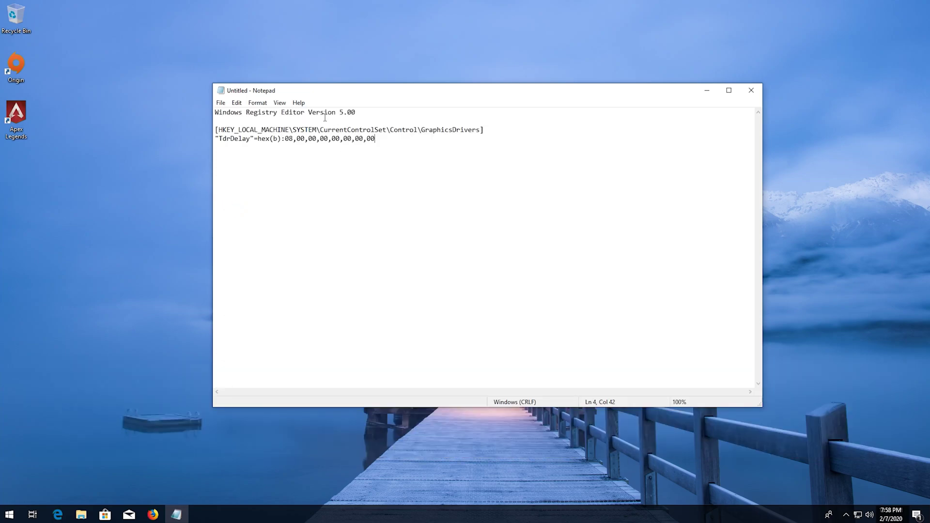
- Open Notepad's Save As dialog from the File menu
left_click(219, 103)
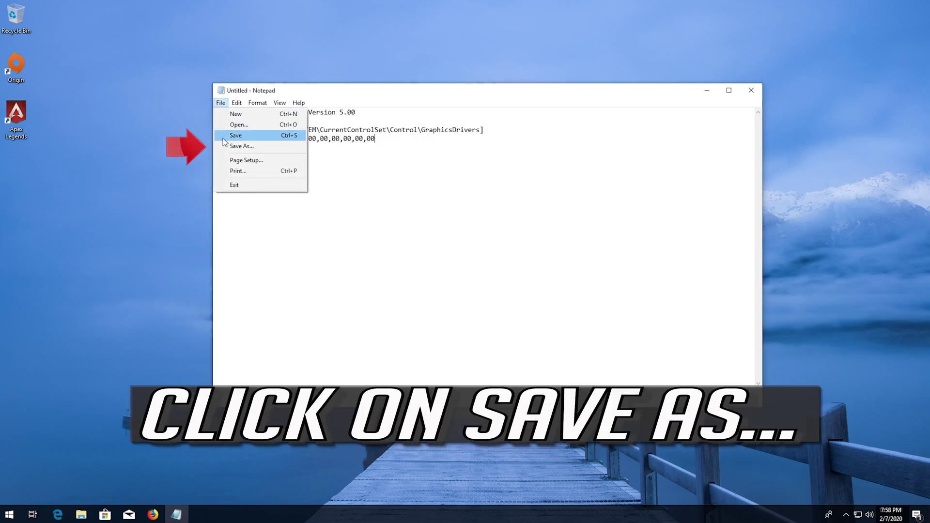
left_click(261, 146)
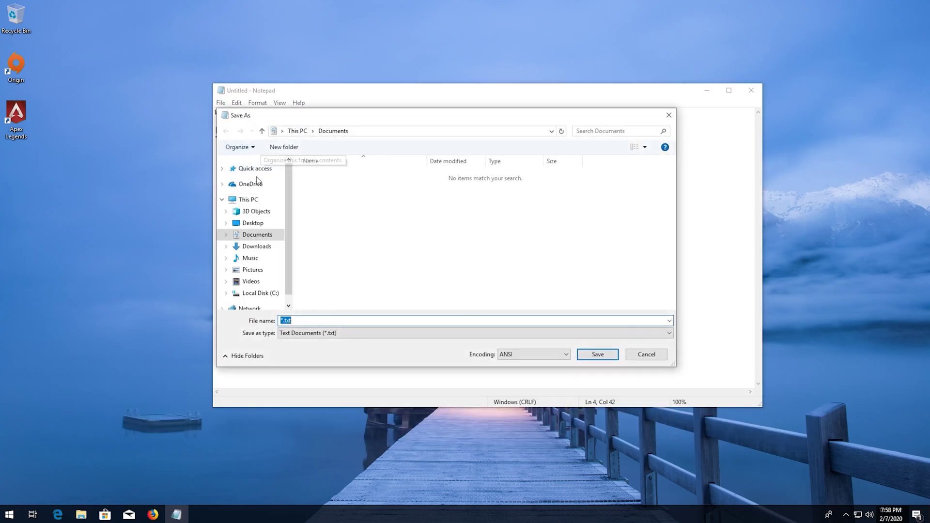
- Save the registry text to the Desktop as fix.reg with type All Files, then close Notepad
left_click(251, 224)
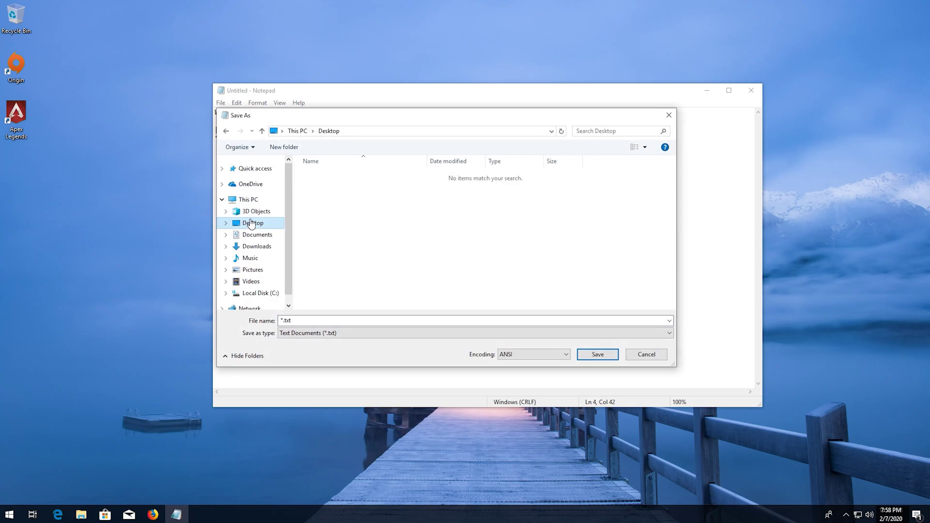
left_click(290, 334)
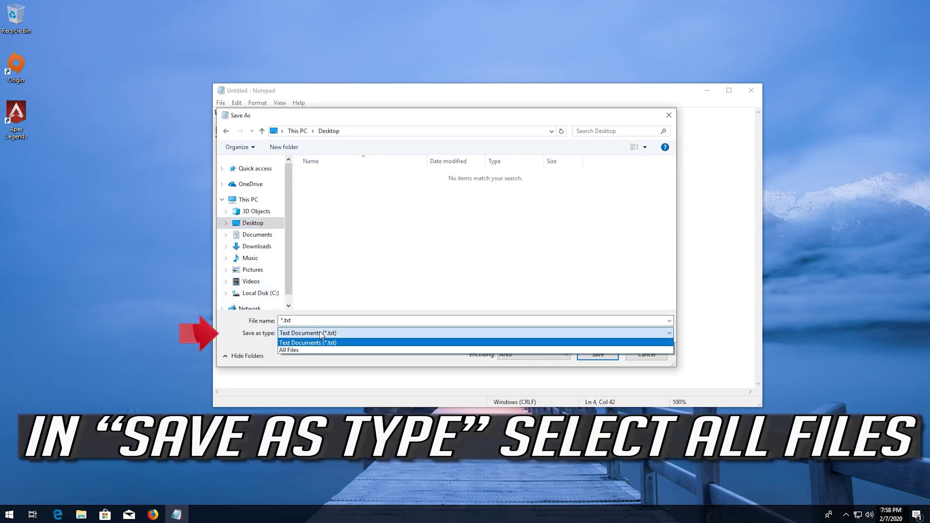
left_click(302, 351)
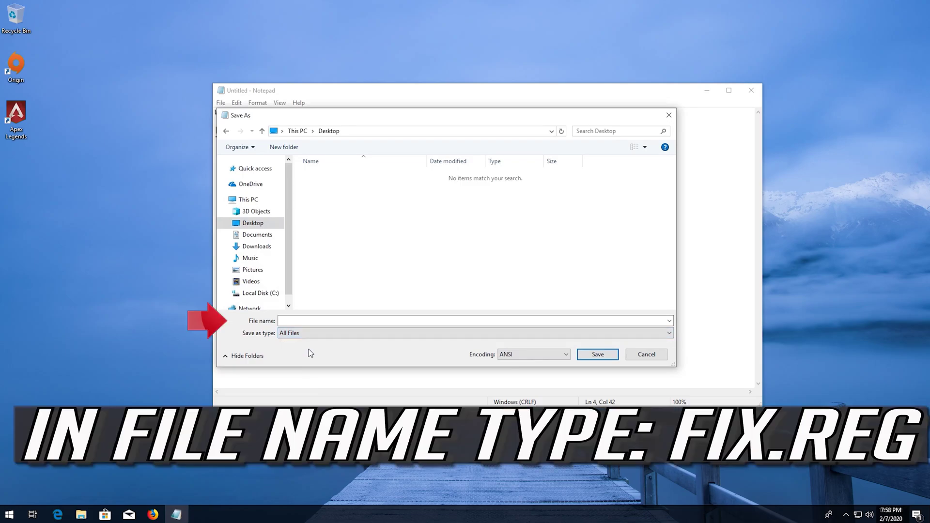
left_click(301, 321)
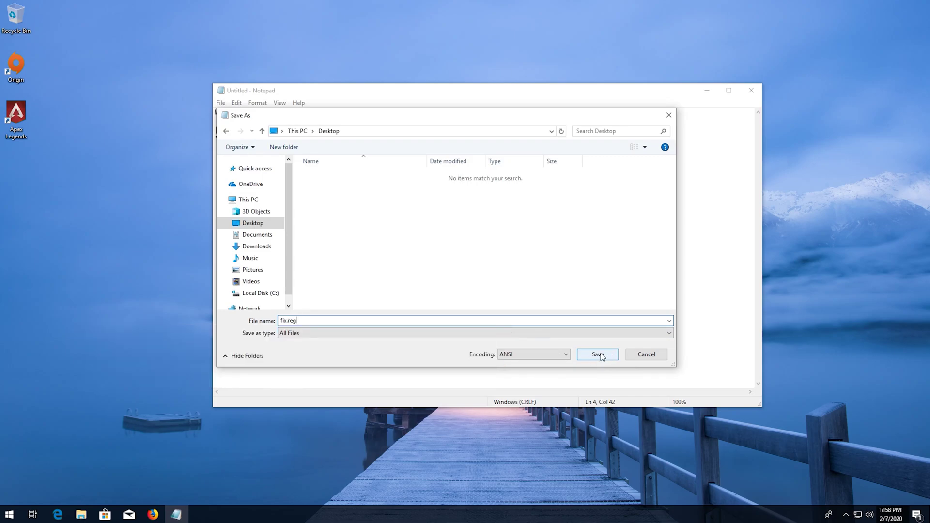
left_click(598, 355)
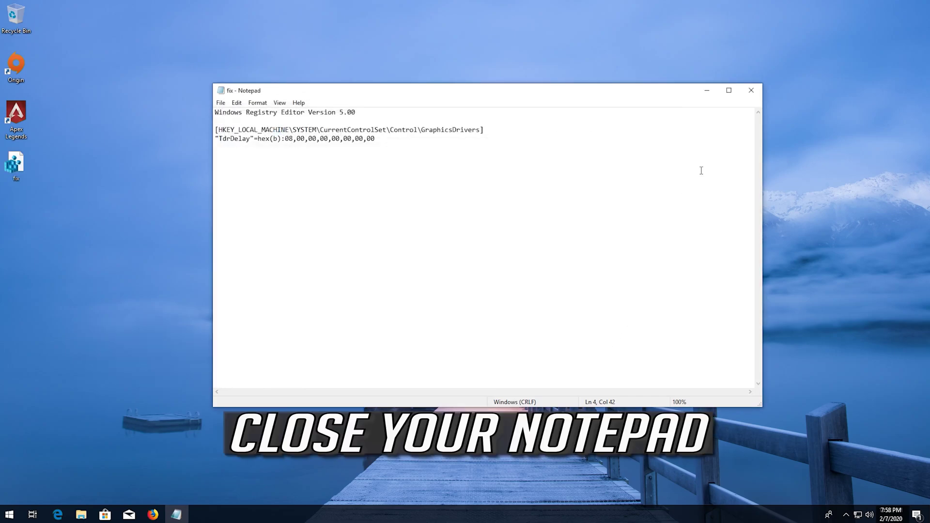
left_click(760, 95)
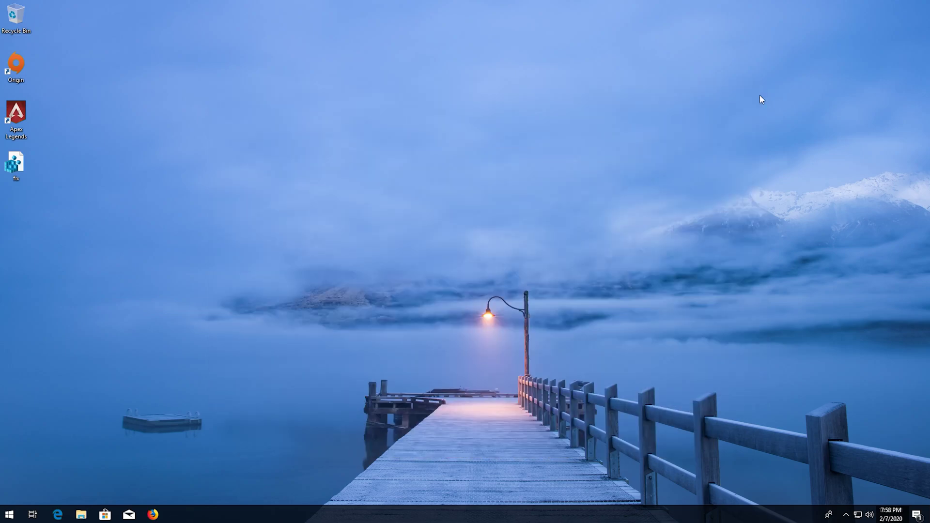
- Merge fix.reg into the registry, approving the UAC prompt and warning, then dismiss the success message
double_click(18, 166)
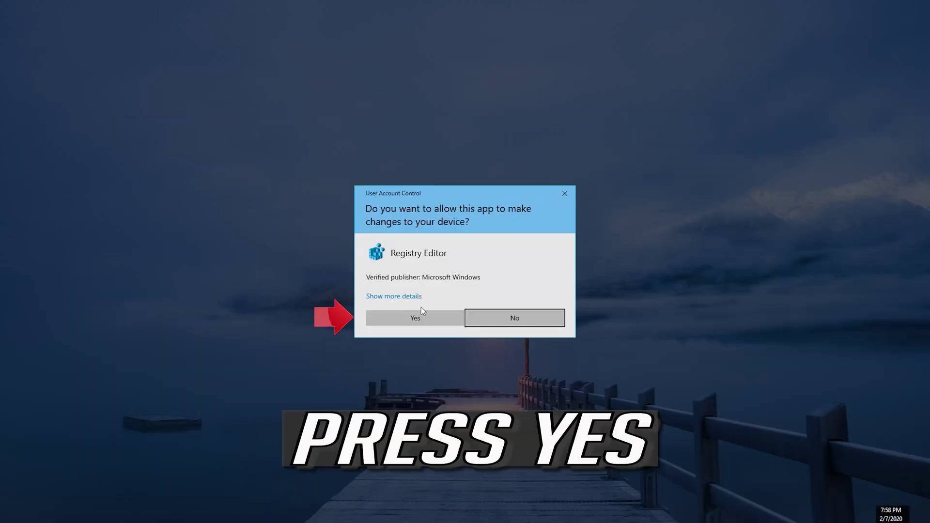
left_click(420, 319)
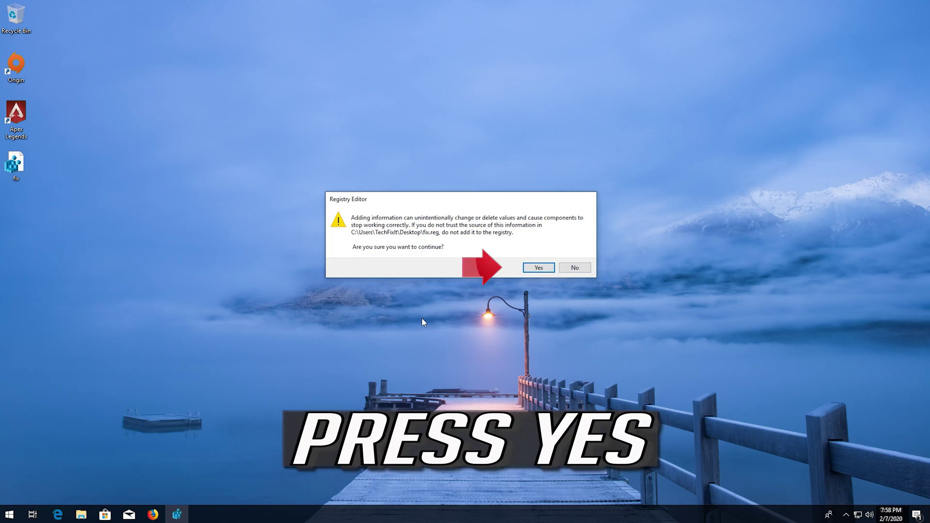
left_click(541, 269)
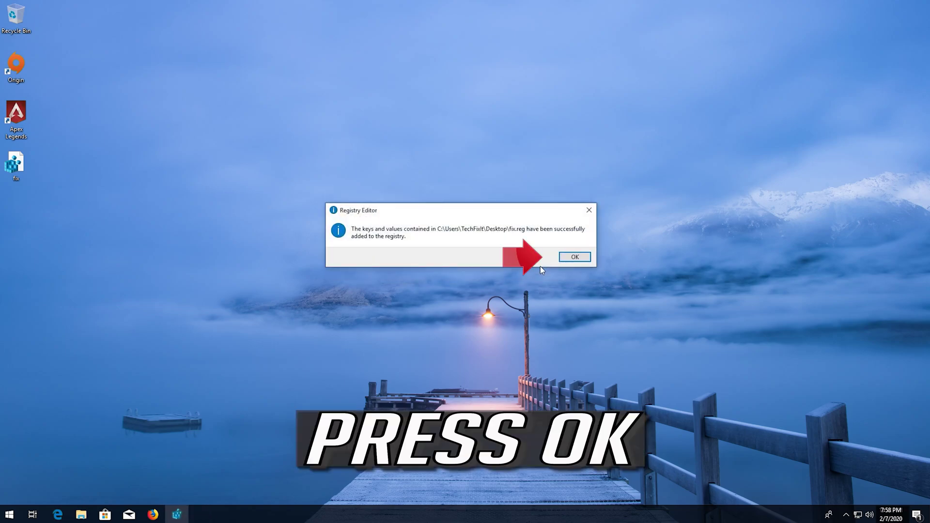
left_click(575, 257)
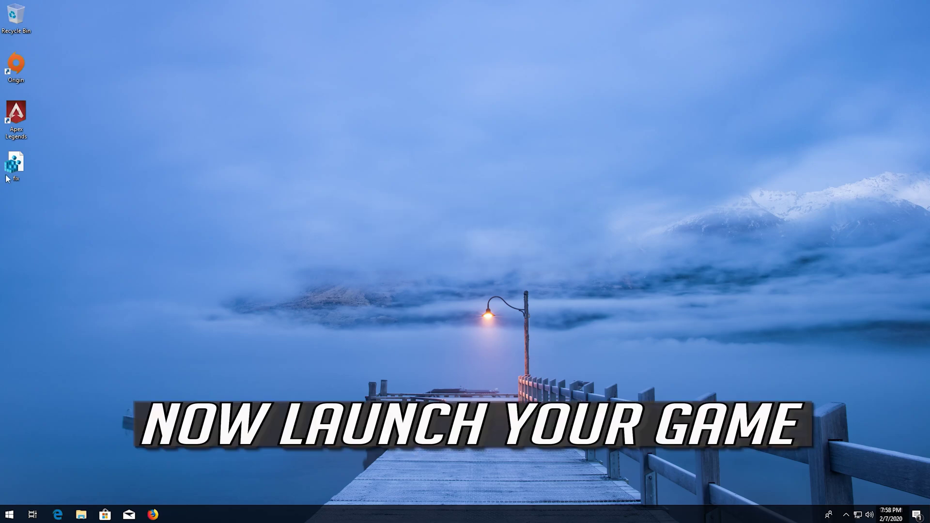
- Delete fix.reg from the desktop and launch Registry Editor as administrator from a 'regedit' Start search
key("Delete")
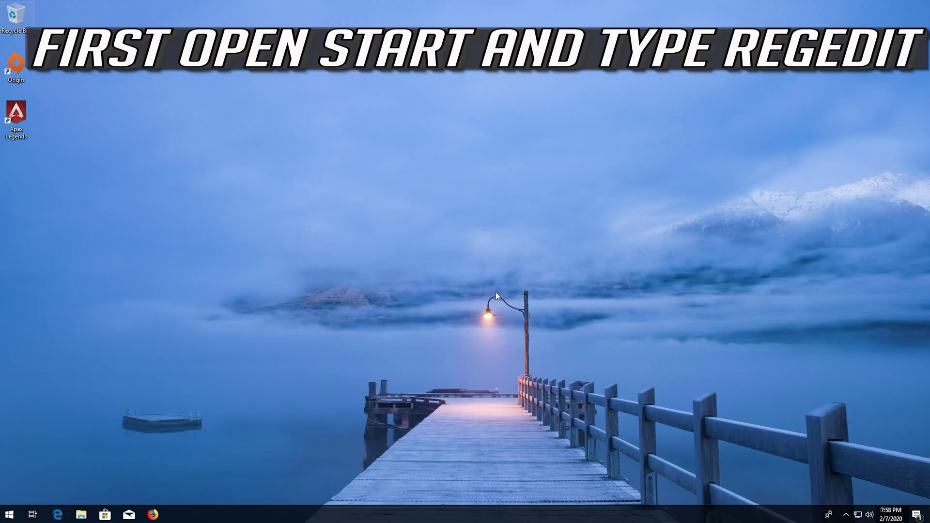
key("super")
type("rege")
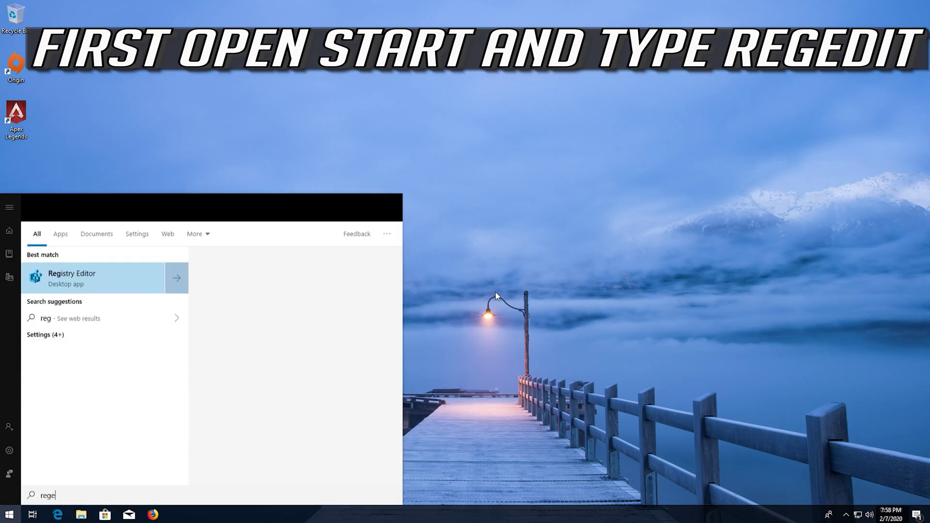
type("dit")
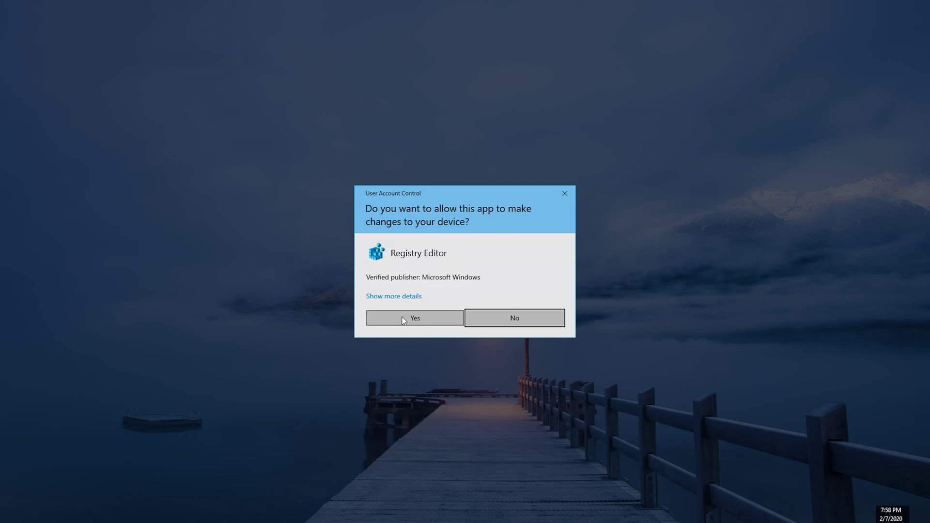
left_click(404, 321)
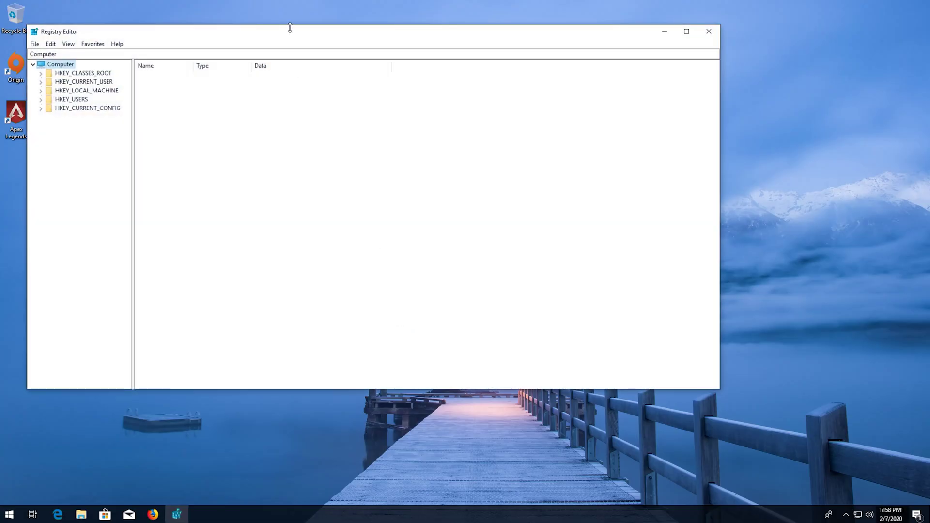
- Expand HKEY_LOCAL_MACHINE > SYSTEM > CurrentControlSet > Control and select GraphicsDrivers to show TdrDelay
left_click_drag(296, 36, 405, 61)
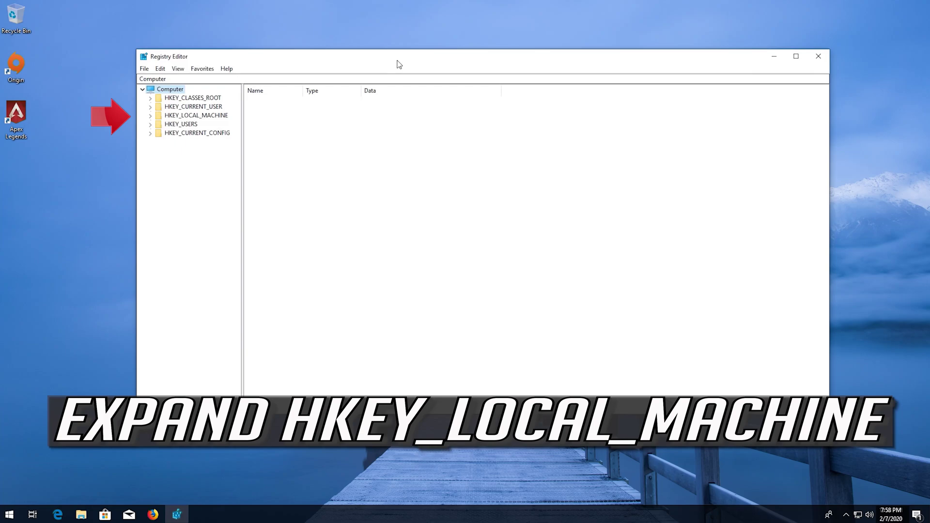
left_click(151, 115)
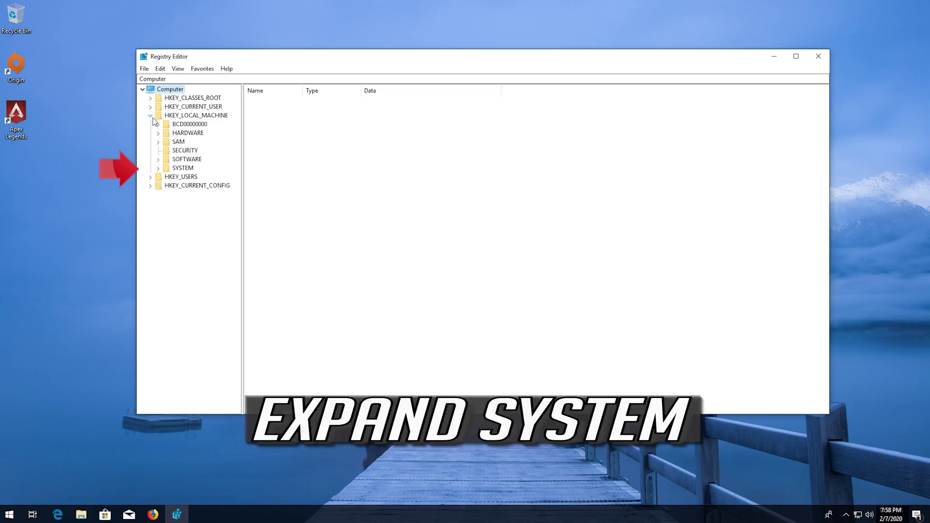
left_click(159, 168)
left_click(204, 195)
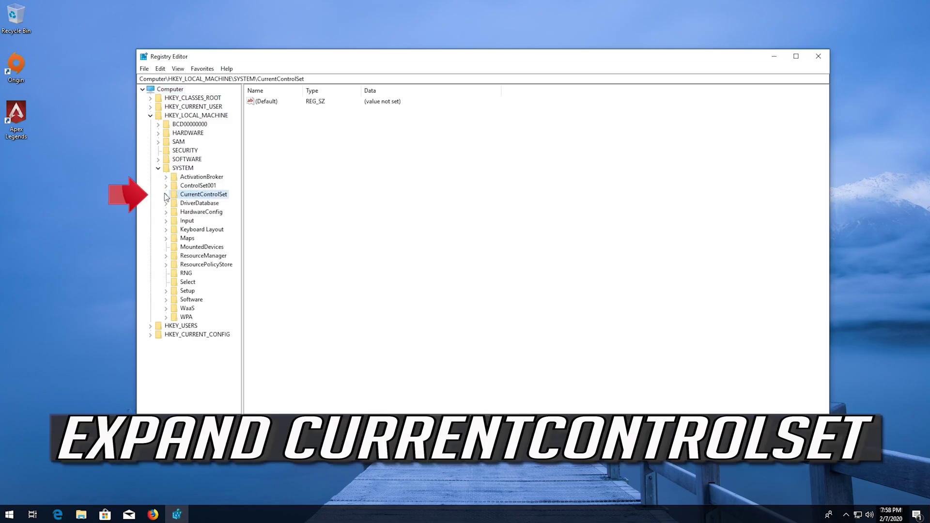
left_click(167, 195)
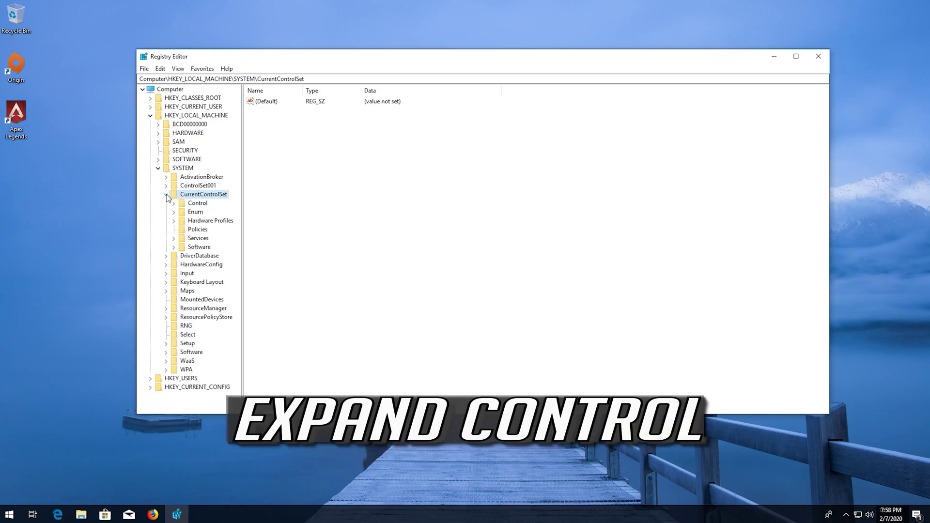
left_click(173, 203)
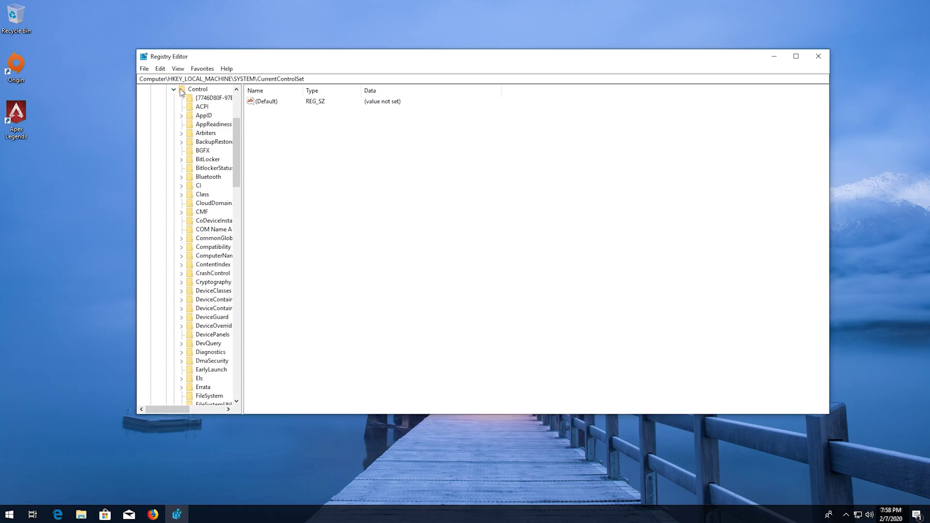
scroll(182, 95, "down", 3)
left_click(201, 335)
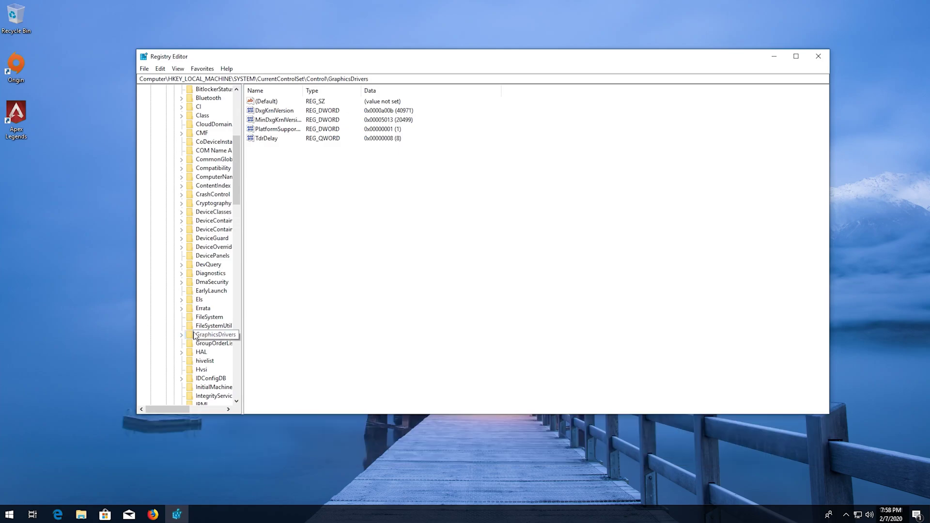
- Delete the TdrDelay REG_QWORD value from GraphicsDrivers and confirm the deletion
left_click(261, 139)
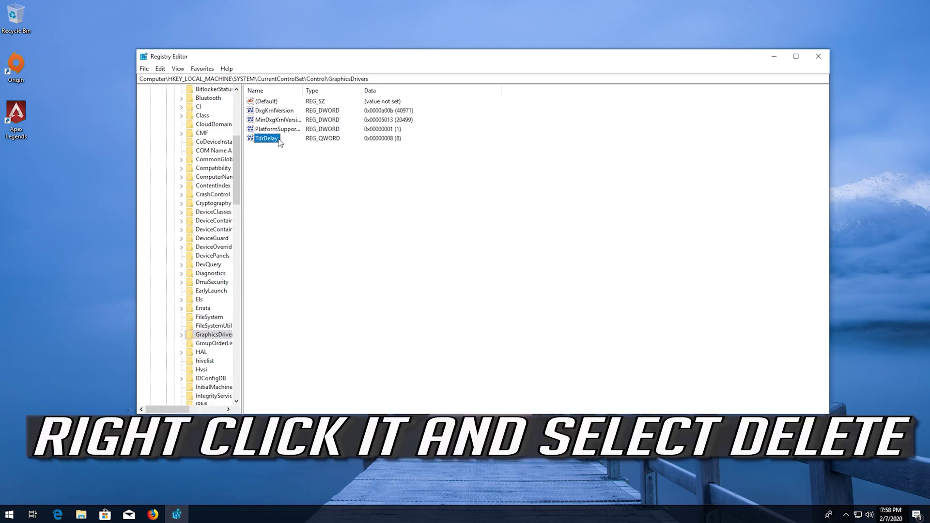
right_click(279, 141)
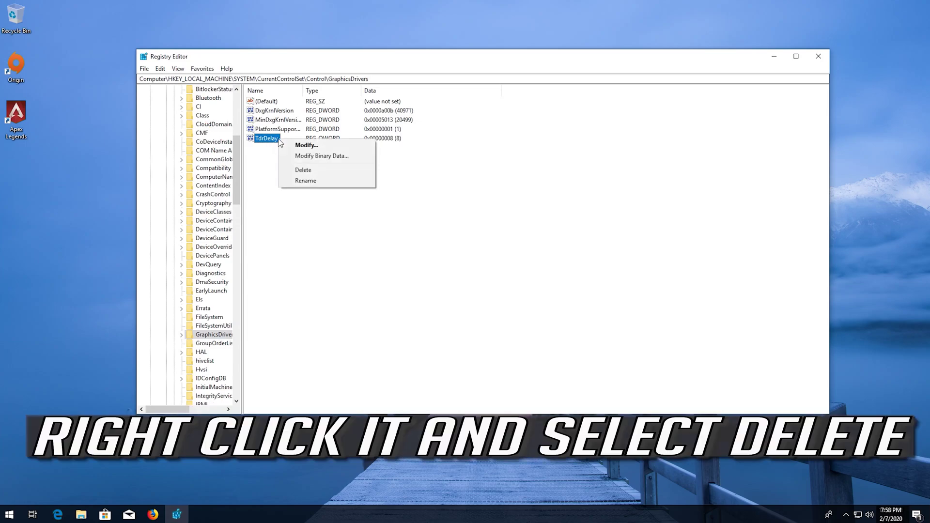
left_click(305, 170)
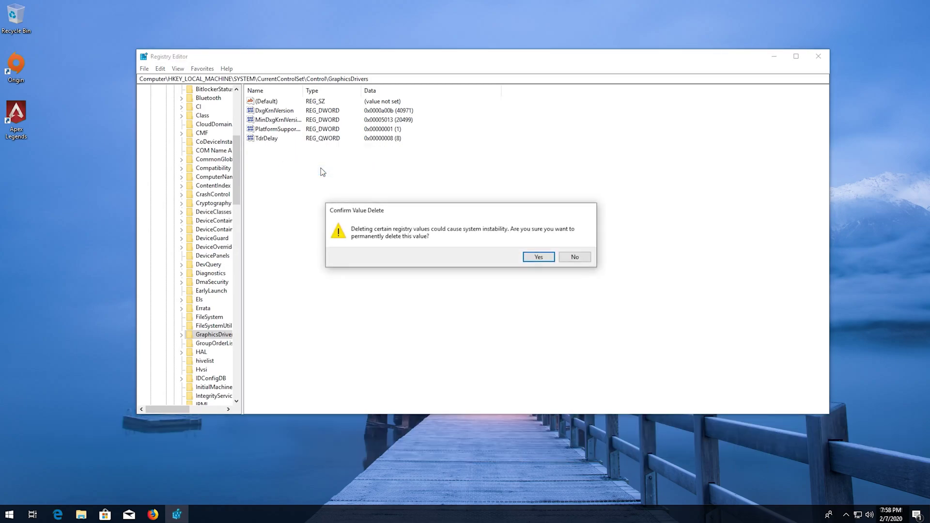
left_click(534, 260)
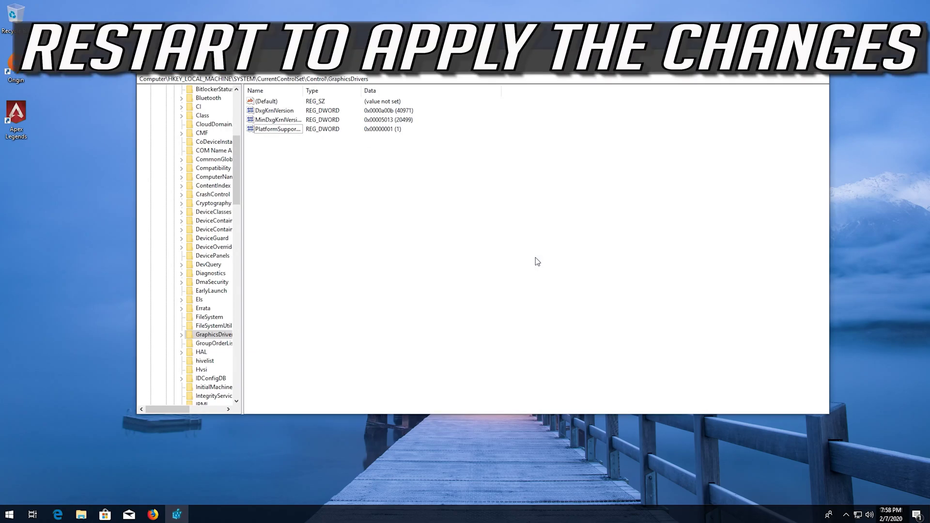